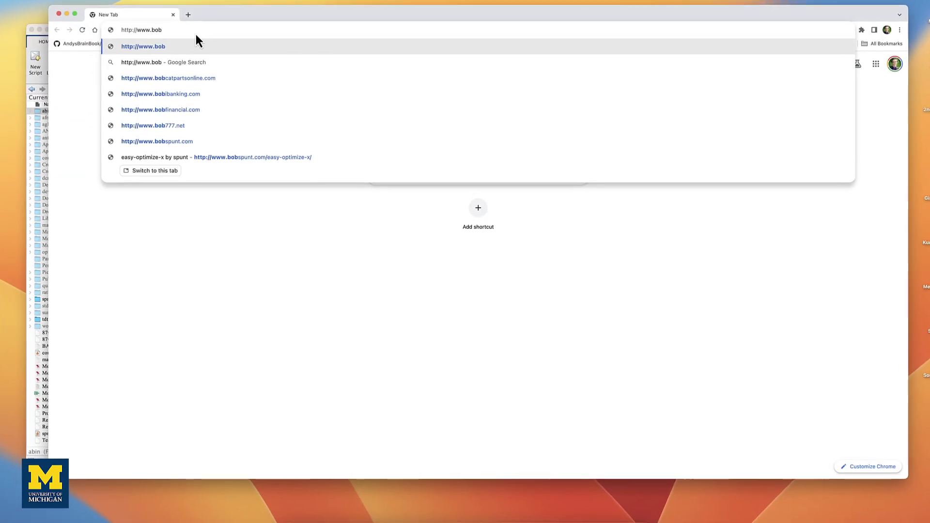
Go to the easy-optimize-x page on bobspunt.com and download the toolbox ZIP
text(spunt.com/)
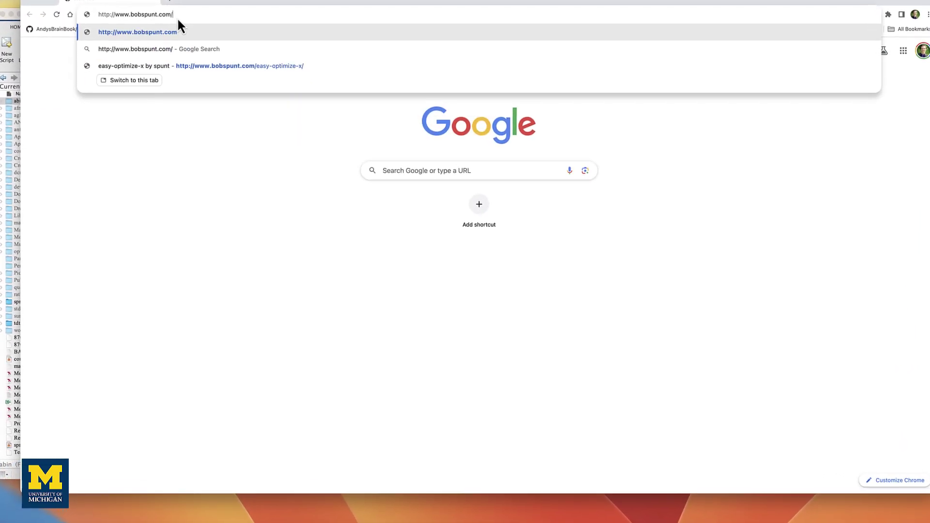
text(easy)
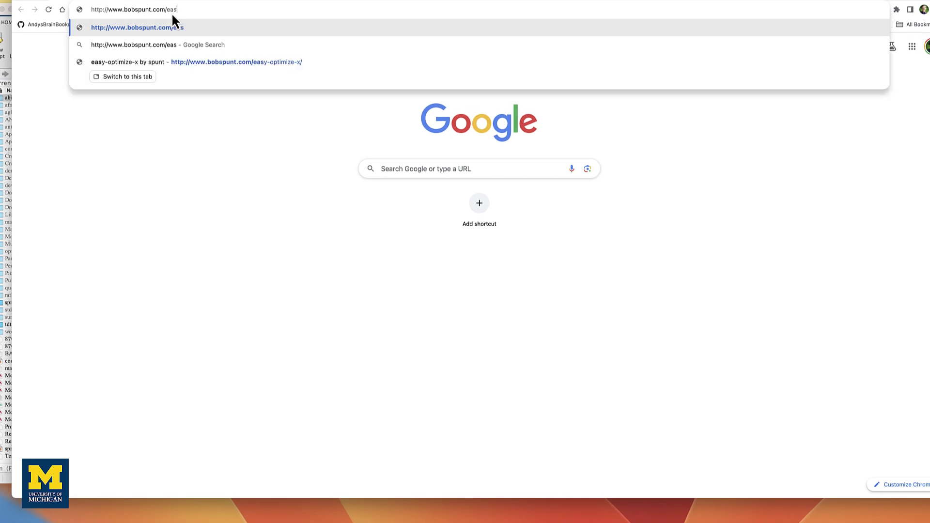
key(Down)
key(Down)
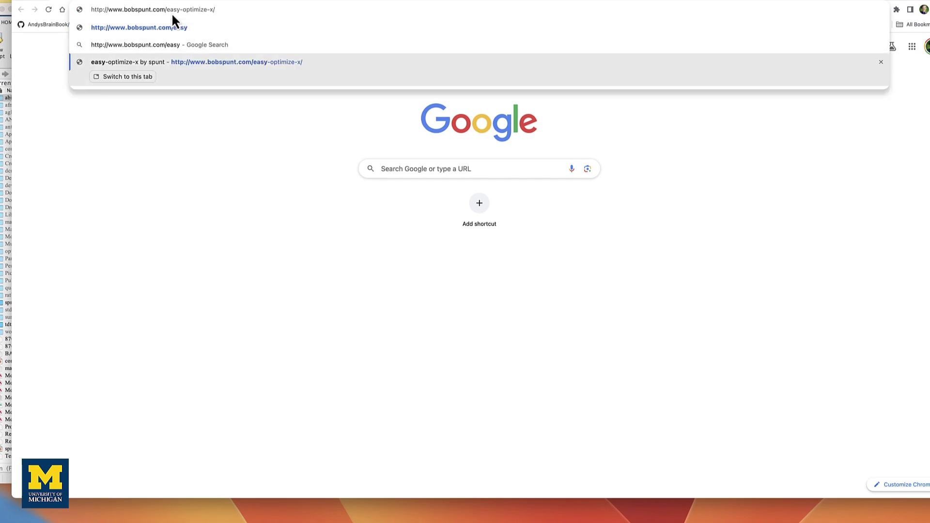
key(Return)
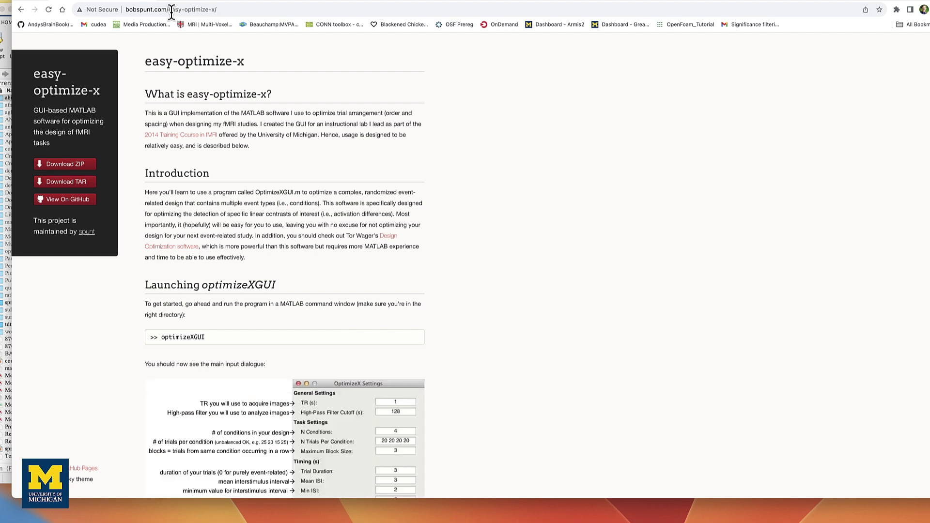
click(72, 167)
Unpack the downloaded ZIP from Chrome's downloads, then return to MATLAB's command prompt
click(896, 10)
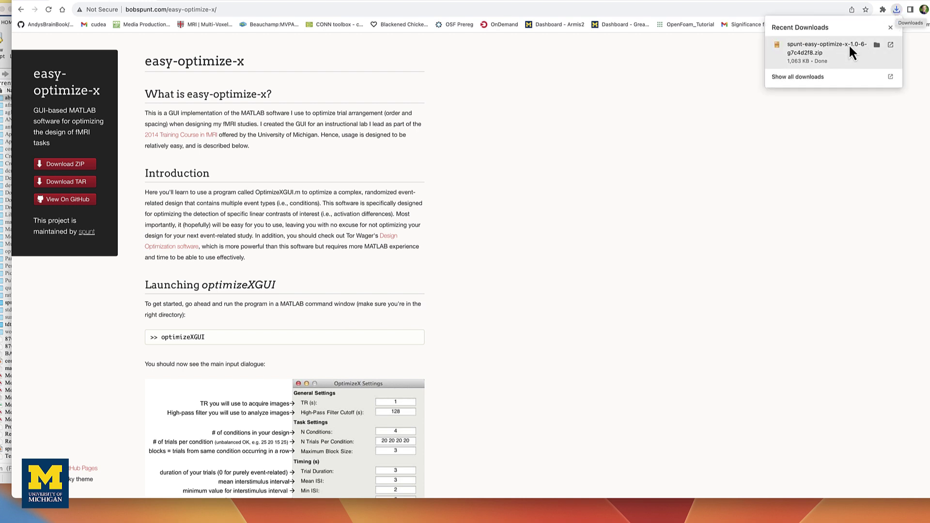
click(833, 50)
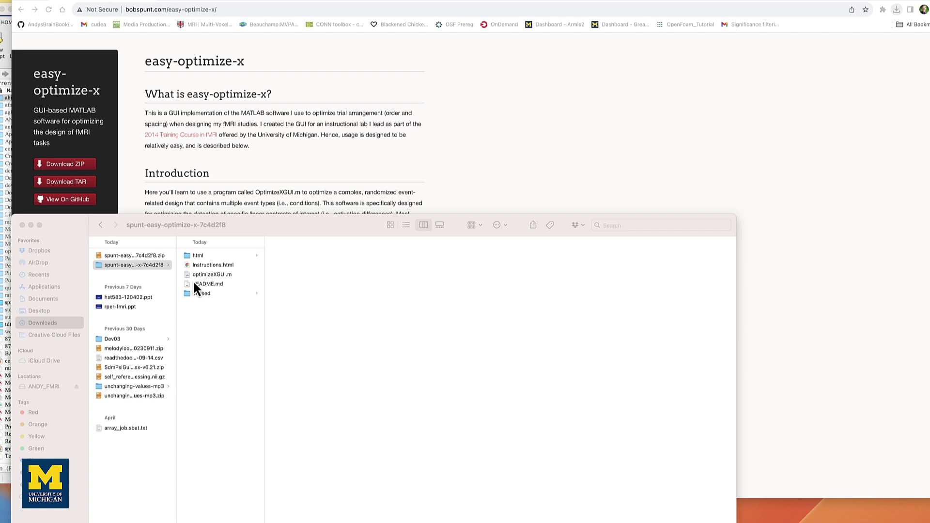
click(10, 209)
click(209, 259)
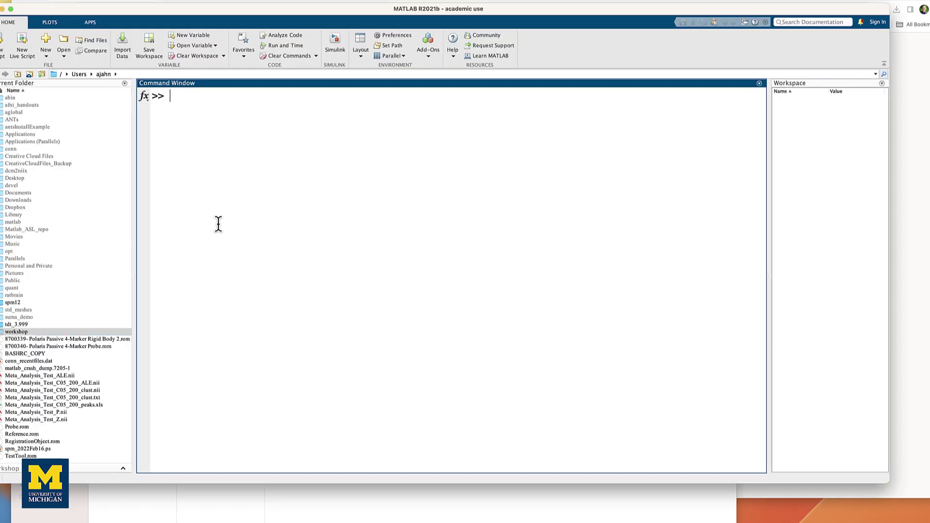
Run the mkdir, movefile, addpath '~/OptimizeX' and cd ~/OptimizeX/Demo commands, reviewing each path
text(mkdir '~/OptimizeX/Demo' movefile('~/Downloads/spunt-easy-optimize-x-7c4d2f8/*', '~/OptimizeX') addpath '~/OptimizeX' cd ~/OptimizeX/Demo)
key(Return)
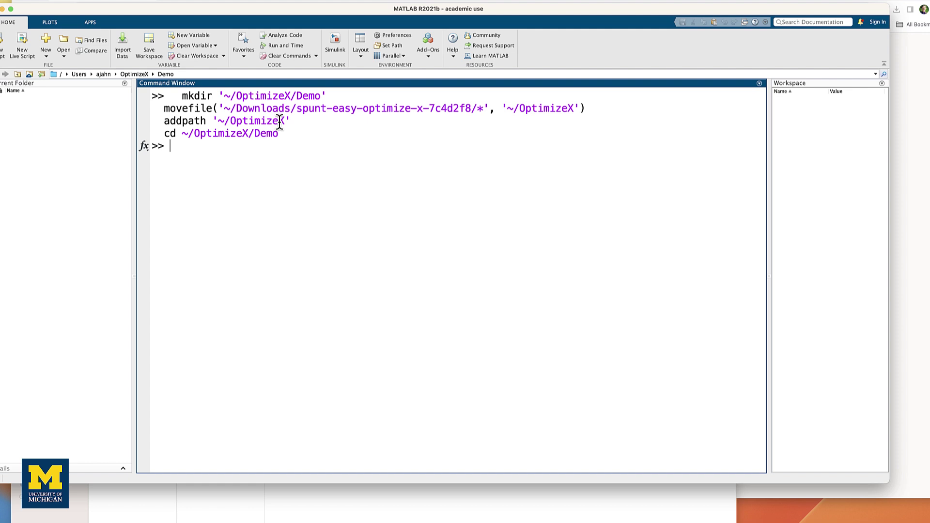
drag(291, 95, 248, 96)
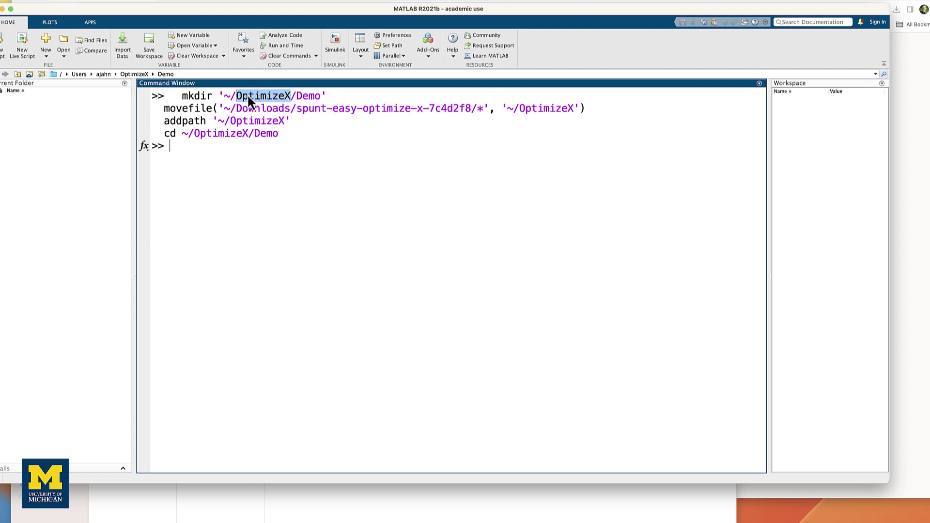
drag(323, 96, 289, 95)
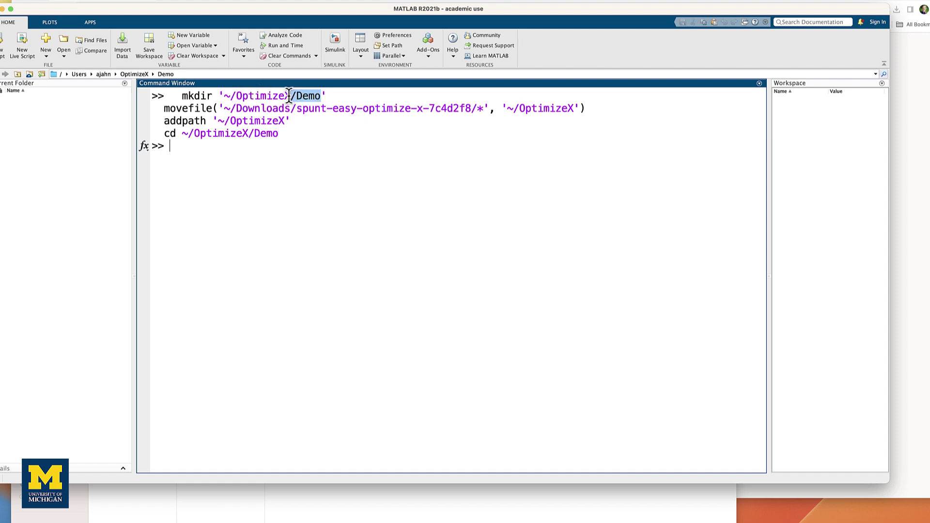
click(301, 108)
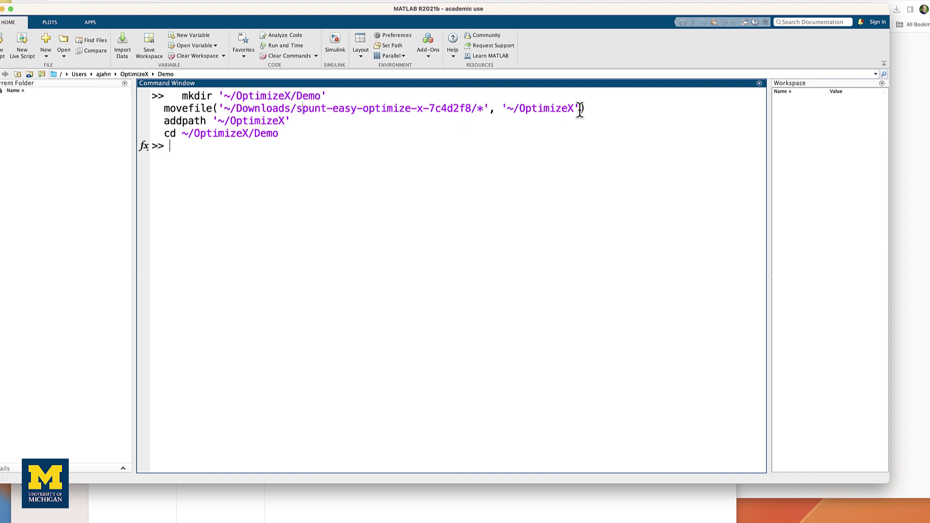
drag(574, 108, 518, 108)
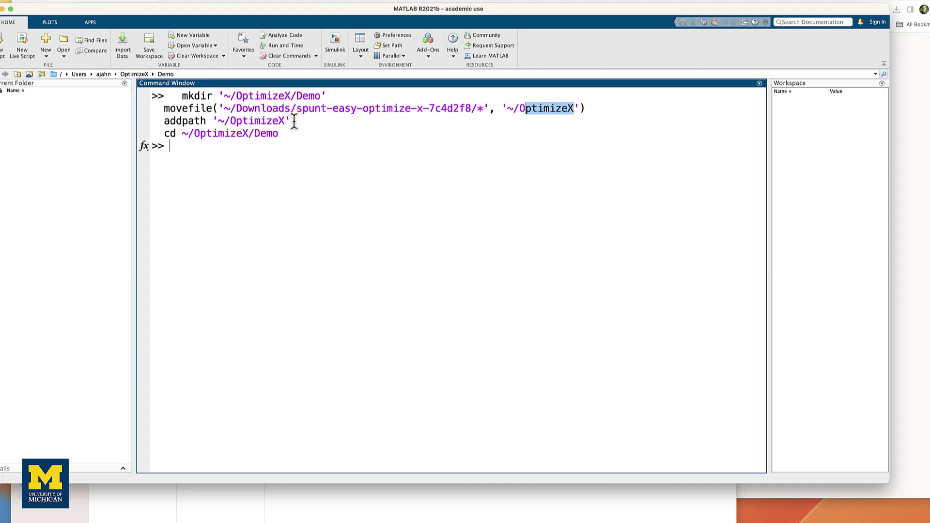
drag(292, 120, 164, 121)
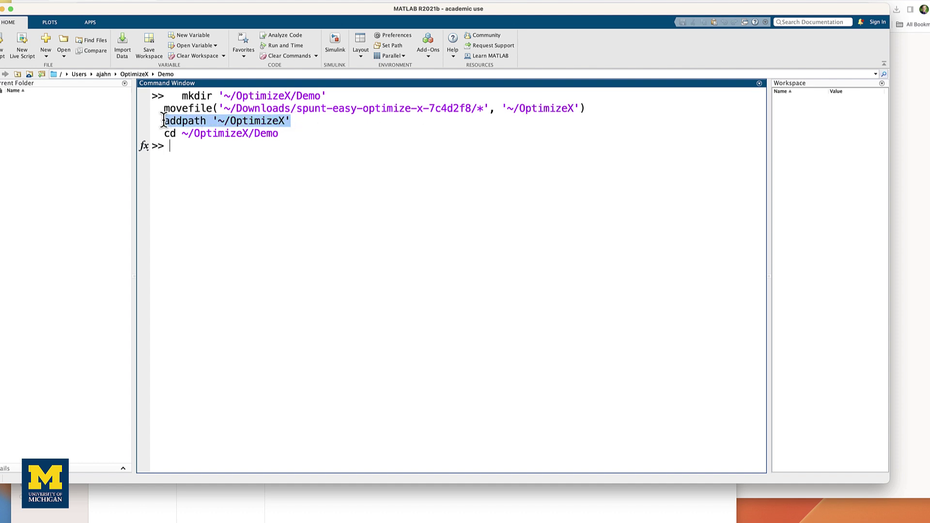
click(285, 135)
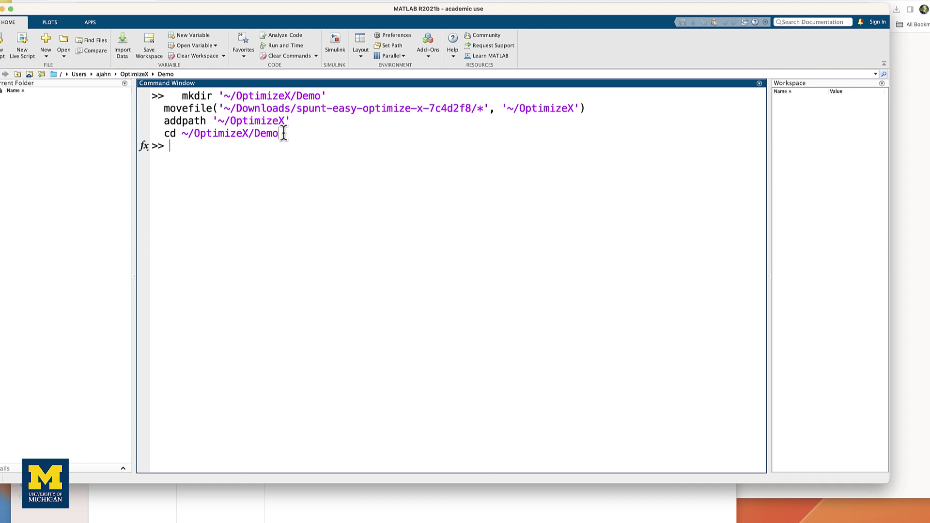
drag(284, 133, 166, 130)
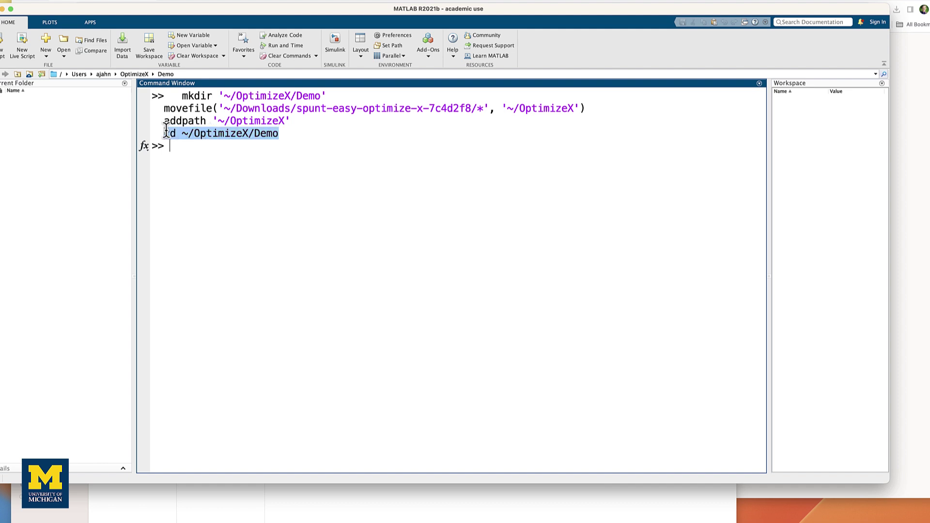
click(207, 151)
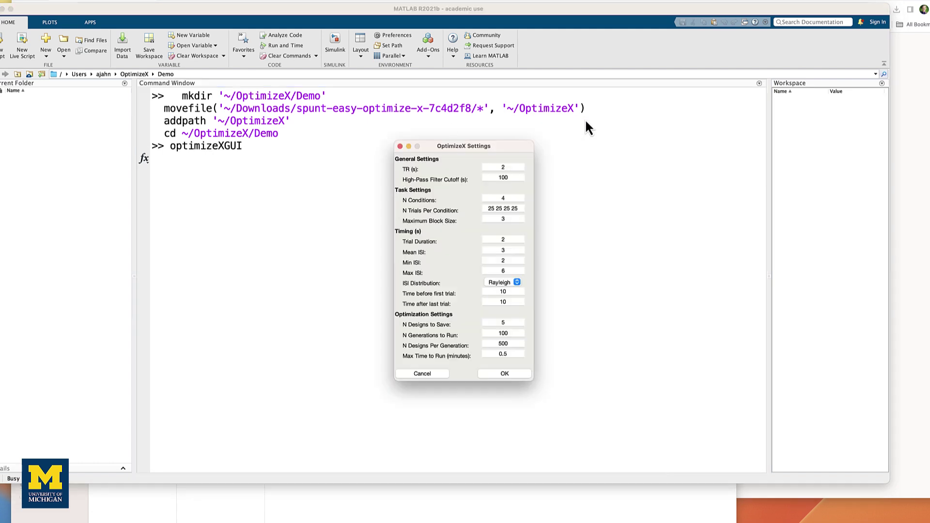
Reposition the OptimizeX Settings dialog and check its 4 conditions and trials-per-condition fields
drag(466, 150, 433, 130)
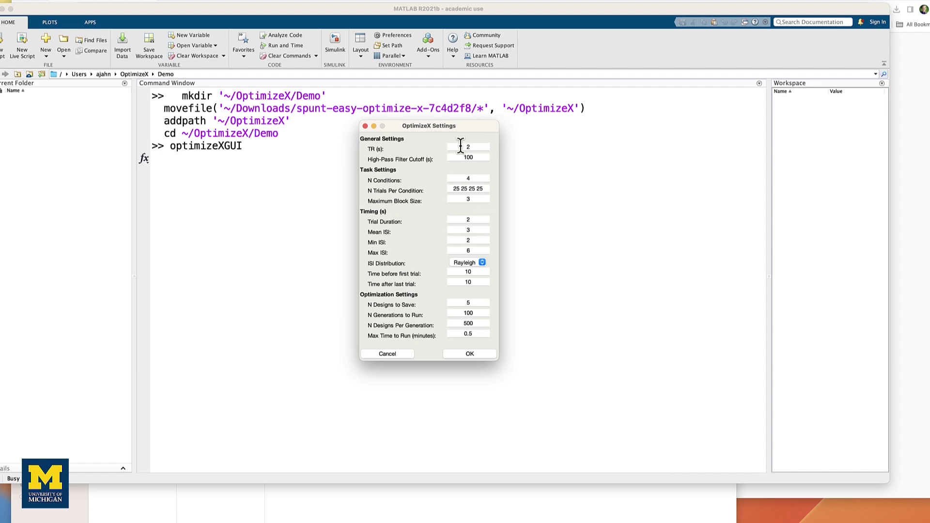
double_click(465, 179)
key(Tab)
click(445, 188)
Accept the settings, request 2 contrasts, and enter Contrast 1's vector as 1 0 -1 0
click(464, 357)
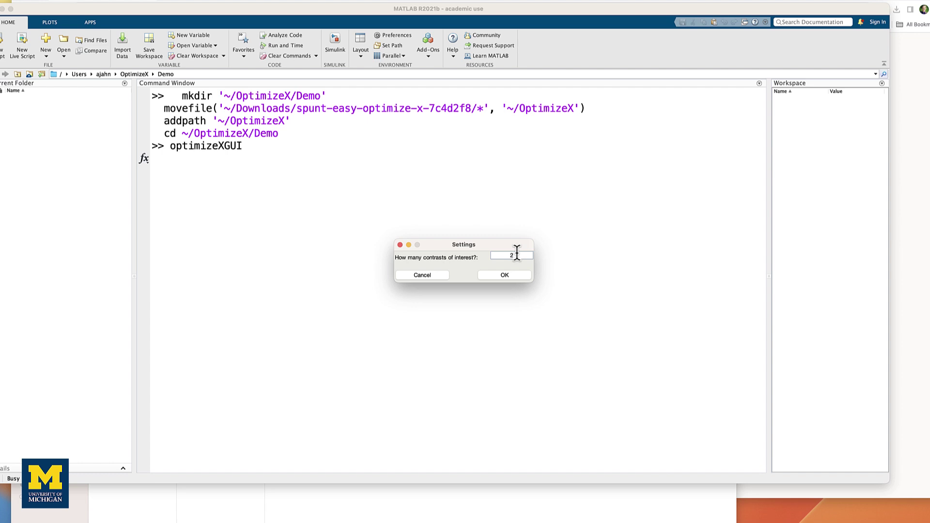
click(504, 277)
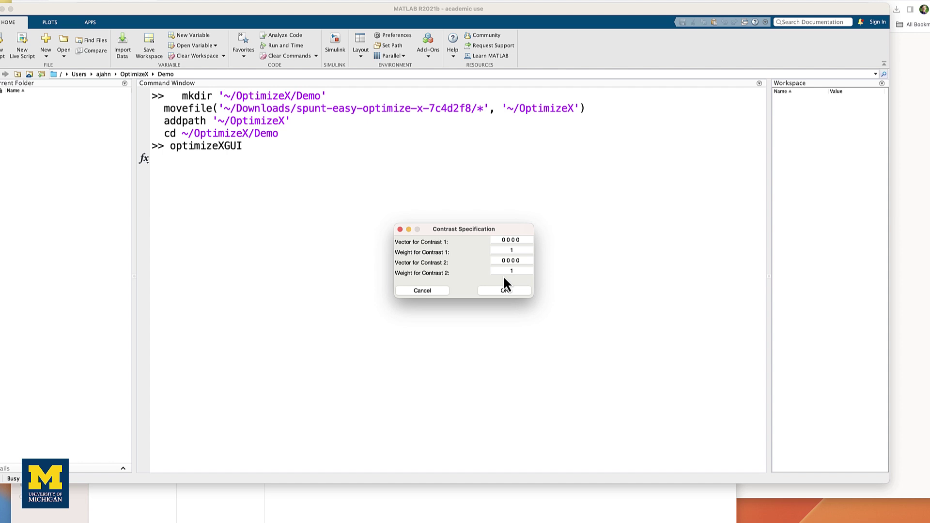
double_click(504, 240)
text(1)
click(517, 240)
text(-1)
Enter Contrast 2's vector as 0 1 0 -1, check the weights, and start the optimization
click(507, 261)
key(Delete)
text(1 0 -1)
click(514, 250)
click(508, 293)
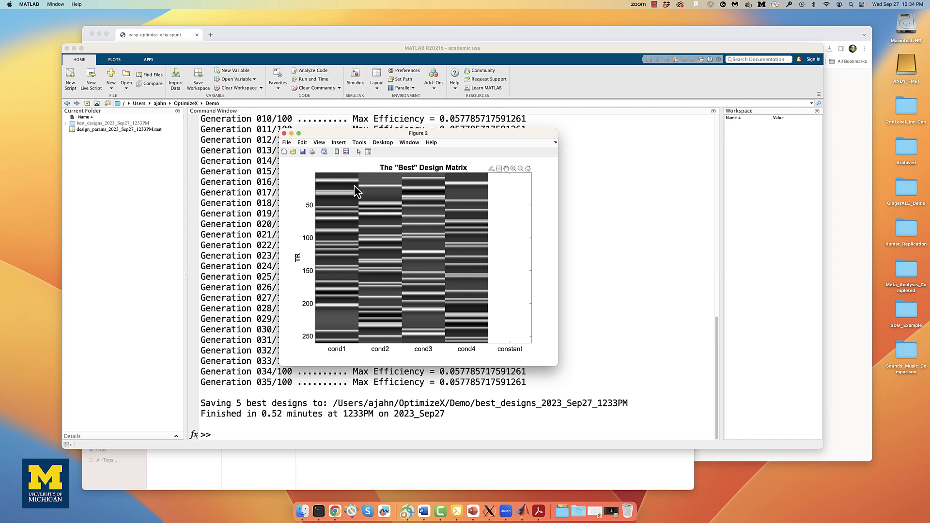
Close the design matrix figure and list the Demo folder, locating best_designs_2023_Sep27_1233PM
click(284, 133)
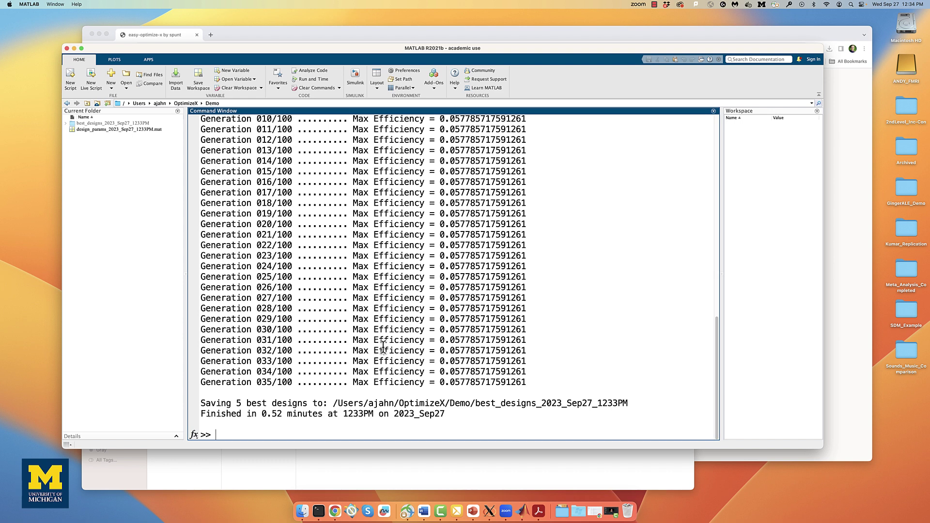
text(ls)
key(Return)
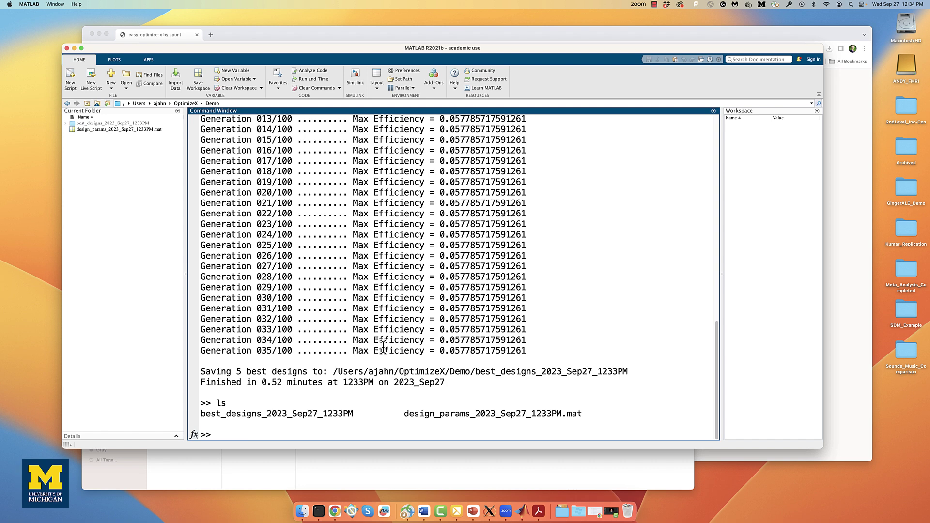
drag(354, 414, 205, 413)
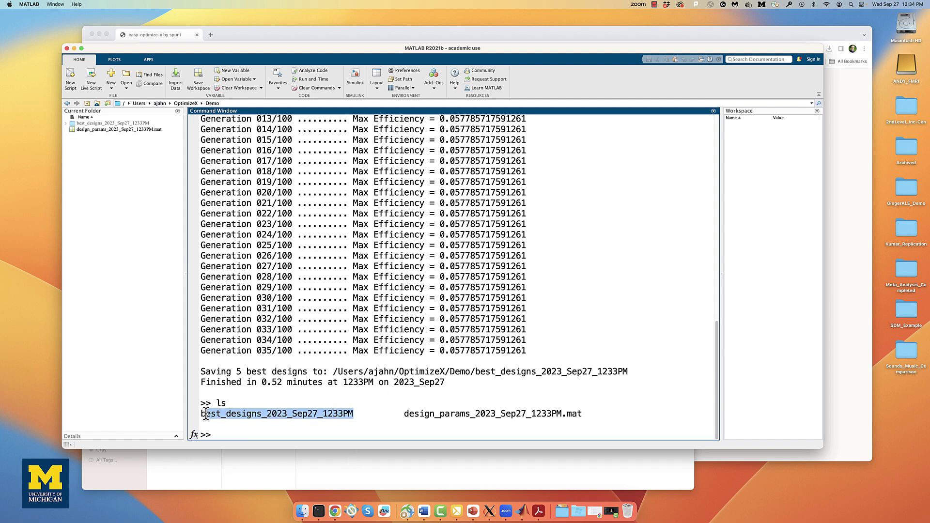
Change into the best_designs_2023_Sep27_1233PM folder using tab completion
drag(267, 413, 356, 414)
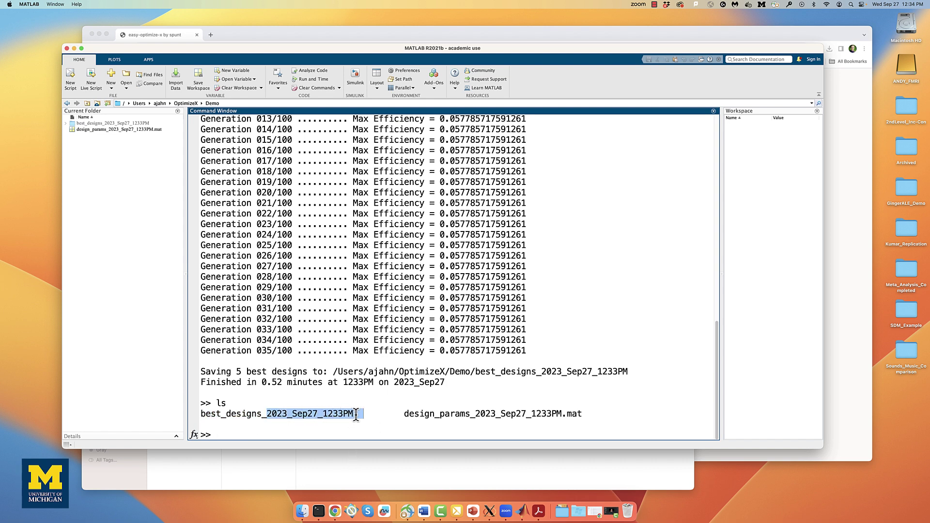
click(356, 414)
text(cd best)
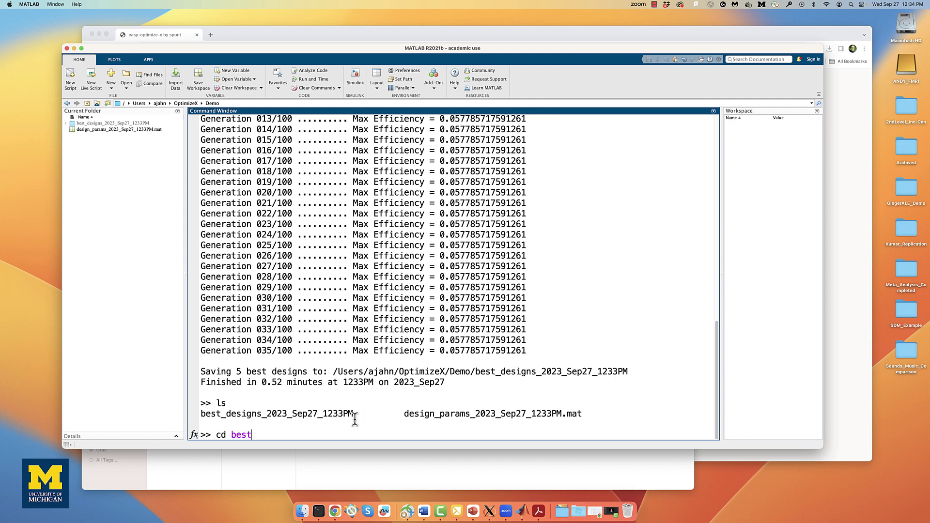
key(Tab)
key(Return)
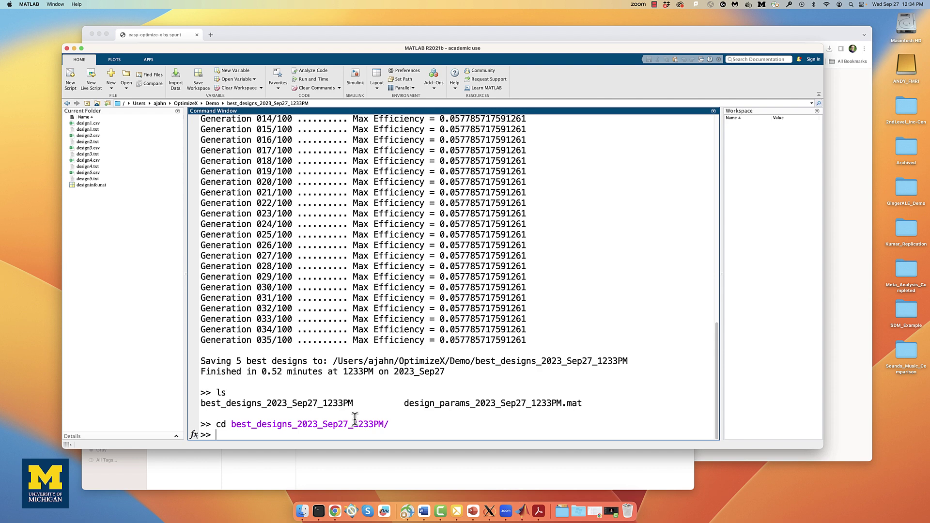
List the folder's contents, noting design1.txt and designinfo.mat
text(ls)
key(Return)
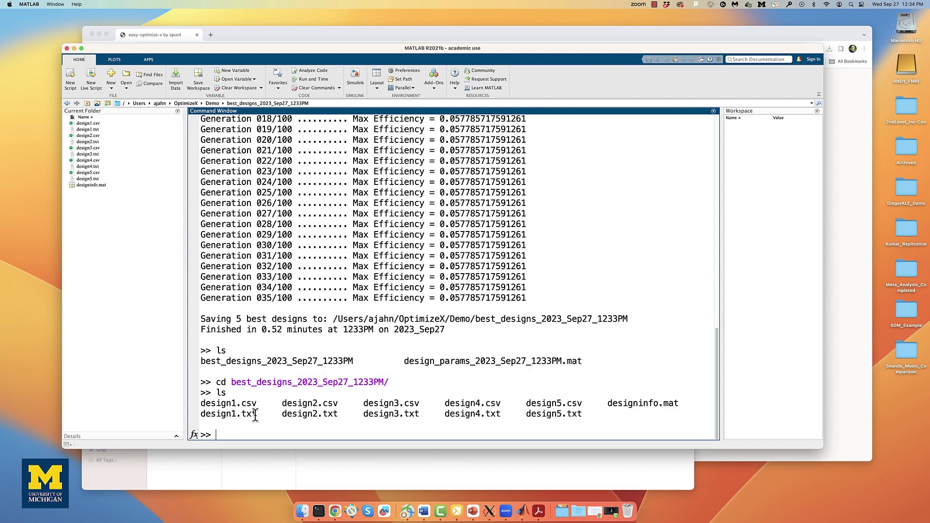
drag(256, 414, 202, 404)
click(204, 408)
drag(679, 403, 611, 403)
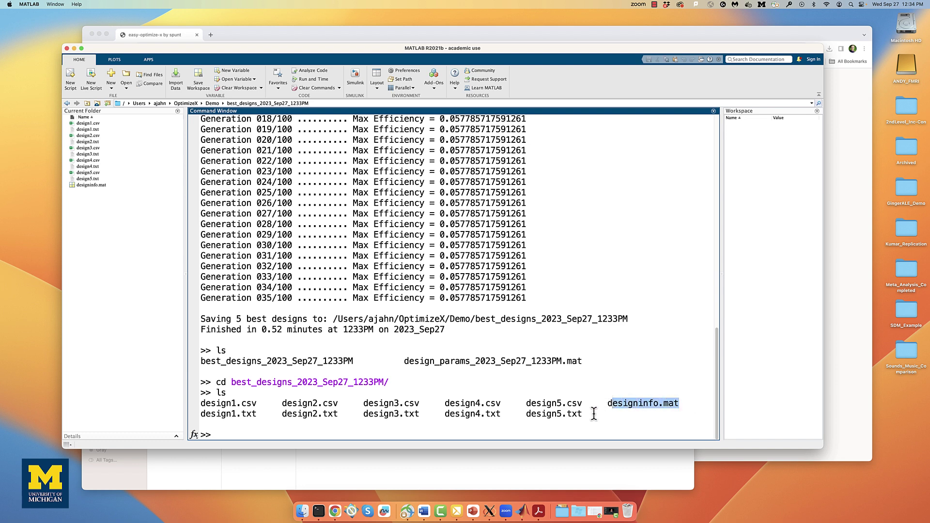
click(575, 424)
Load designinfo and plot design{1}.X as a grayscale imagesc image
text(load )
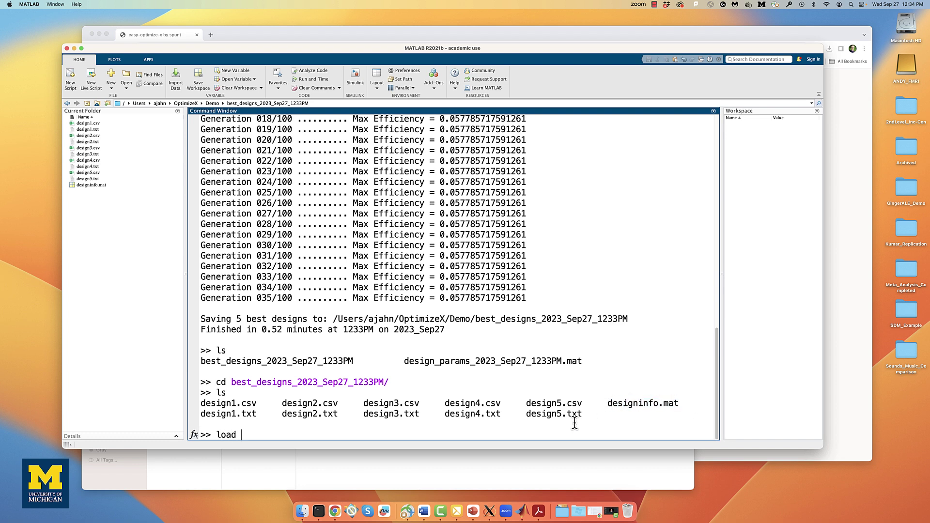
text(designinfo)
key(Return)
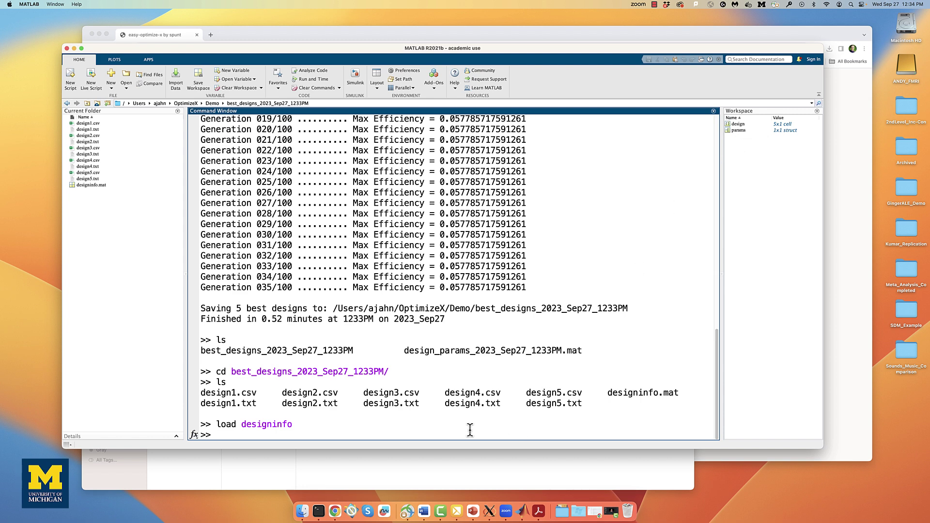
text(X = design{1}.X;     figure     imagesc(X)     colormap('gray');)
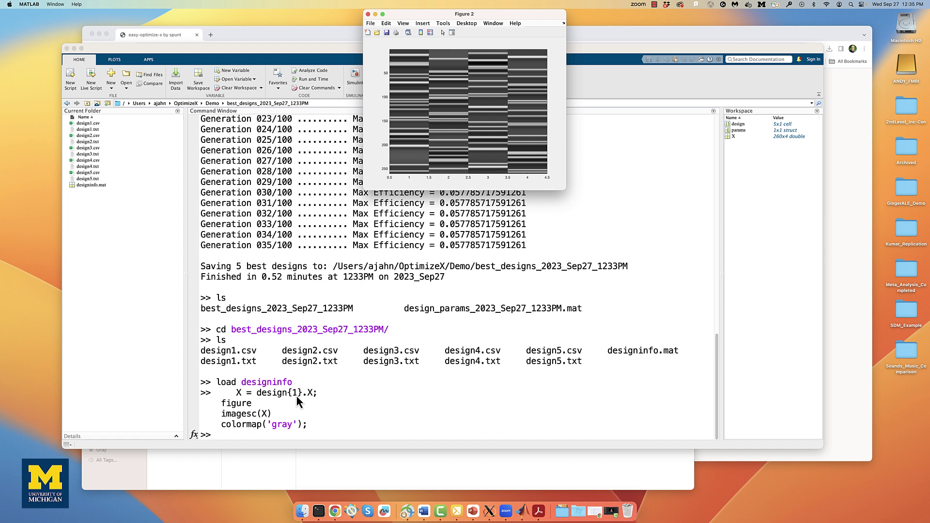
mouse_move(428, 141)
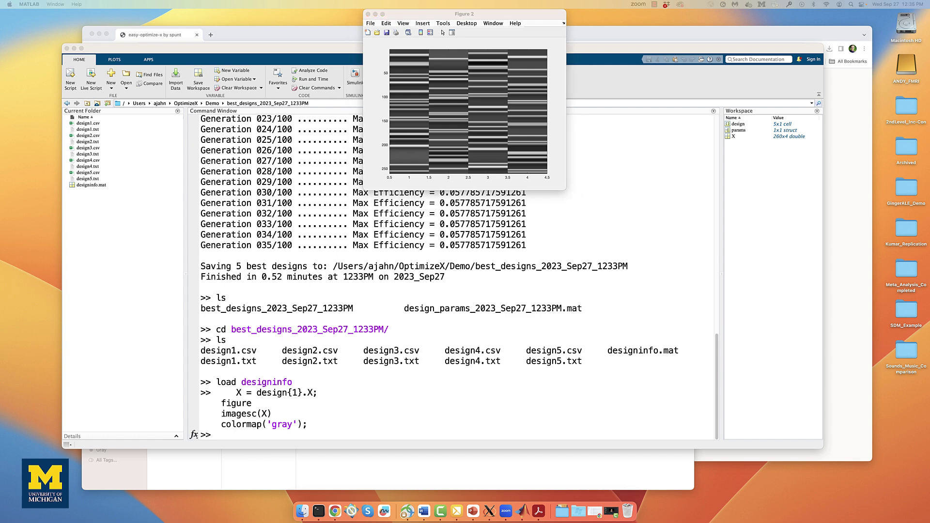
Compute the 4x4 correlation matrix r and VIFs (3.0812, 3.0609, 3.2265, 3.1627) for X
click(304, 402)
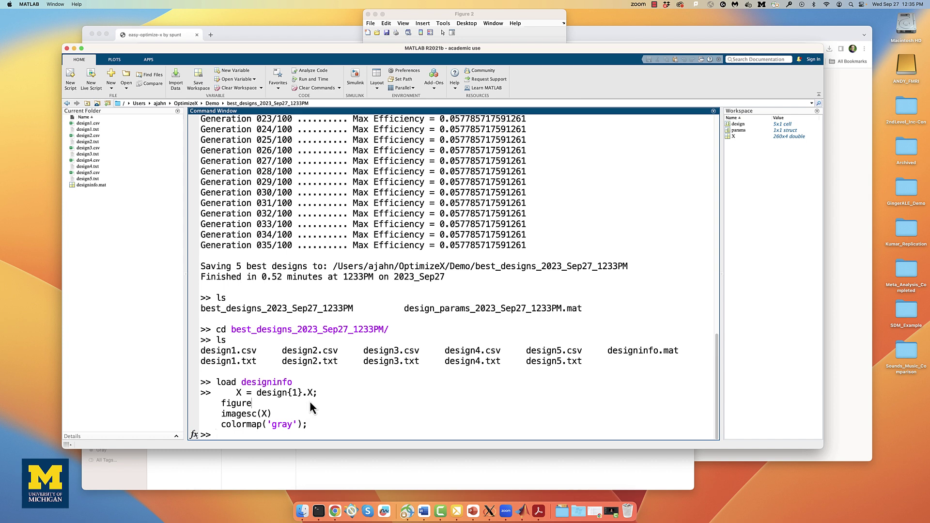
text(r = corrcoef(X); r vif = diag(inv(corrcoef(X)))'; vif)
key(Return)
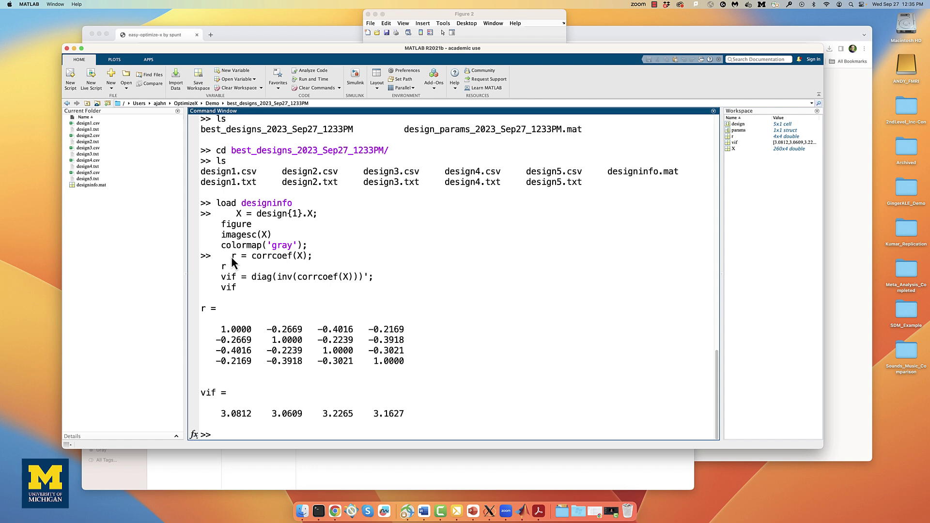
drag(231, 256, 305, 257)
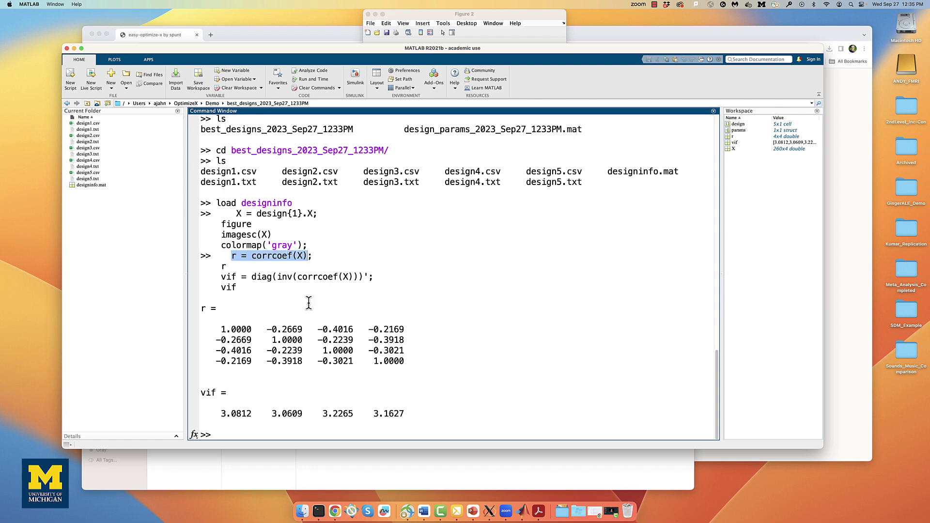
drag(219, 330, 403, 364)
click(377, 350)
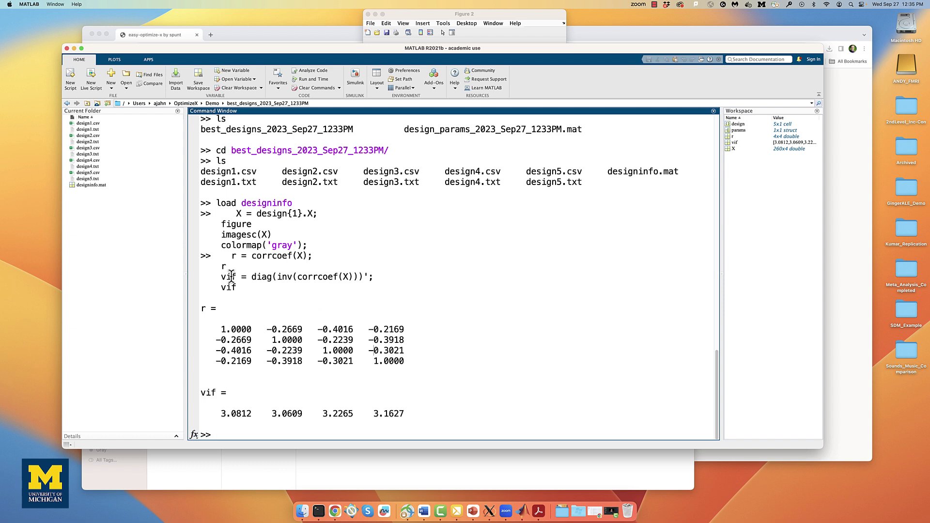
drag(220, 277, 372, 284)
click(372, 285)
Compute eff = (1./diag(inv(X'*X)))' and display values 0.0370, 0.0340, 0.0379, 0.0352
text(eff = (1./diag(i)
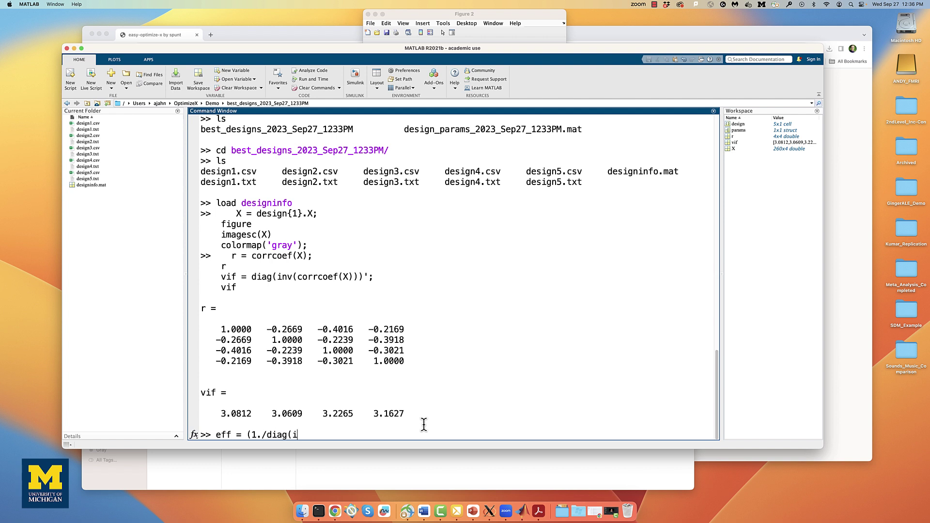
text(nv(X'*X)))';)
key(Return)
text(eff)
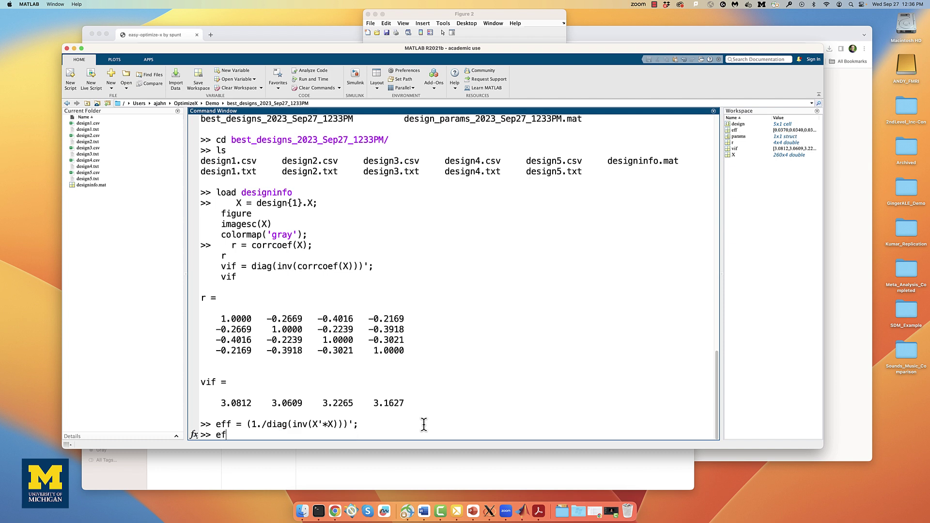
key(Return)
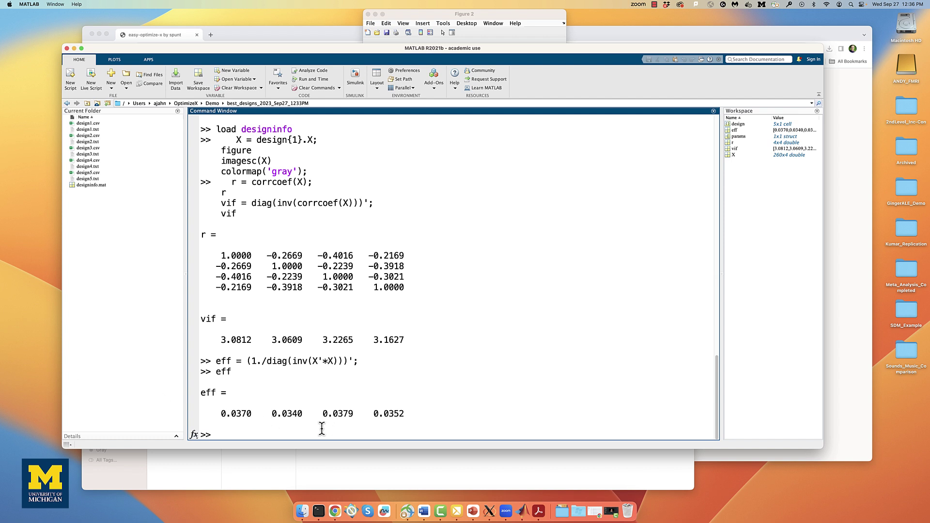
drag(407, 416, 214, 415)
Store the params.L contrasts, transposed, in C
text(C = params.L;)
key(Return)
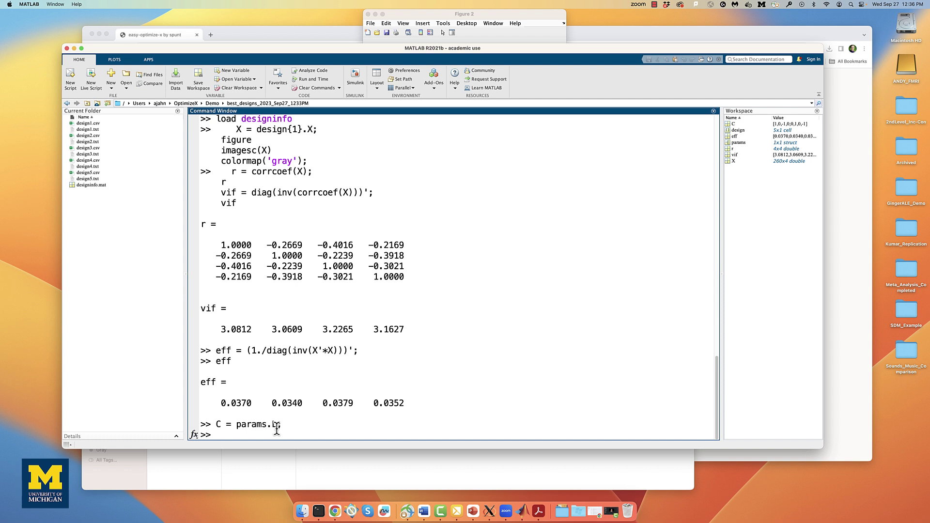
text(C = params.L;)
key(Return)
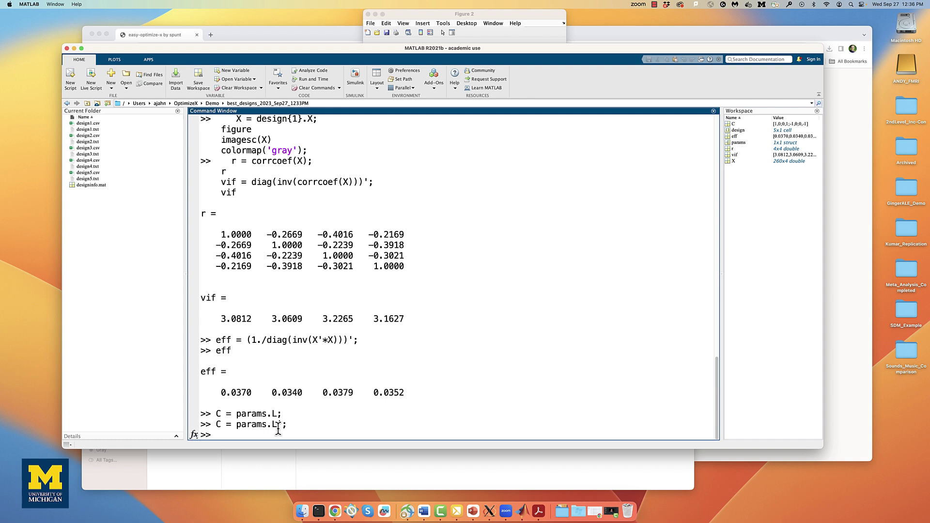
Compute effCons = (1./diag(C'*inv(X'*X)*C))' and display 0.0200 and 0.0178
text(effCons = (1./diag(C'*inv)
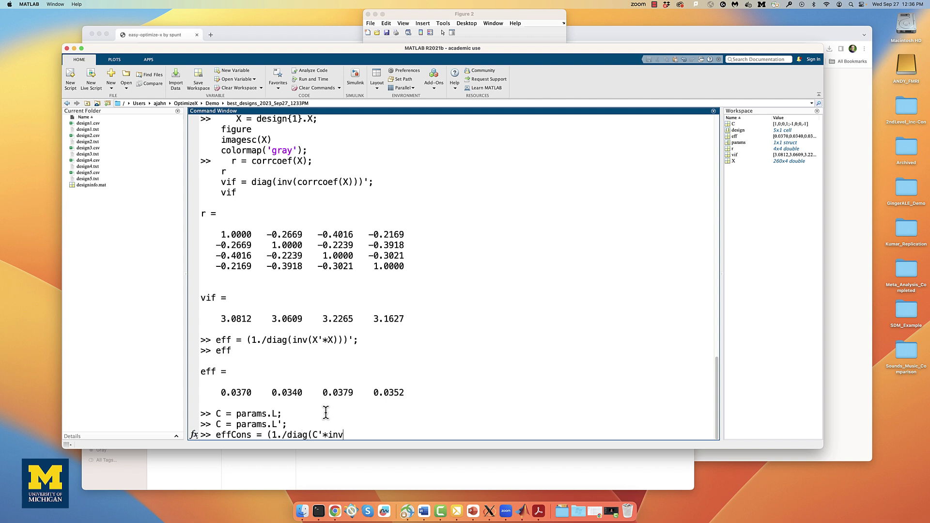
text((X'*X)*C))';)
key(Return)
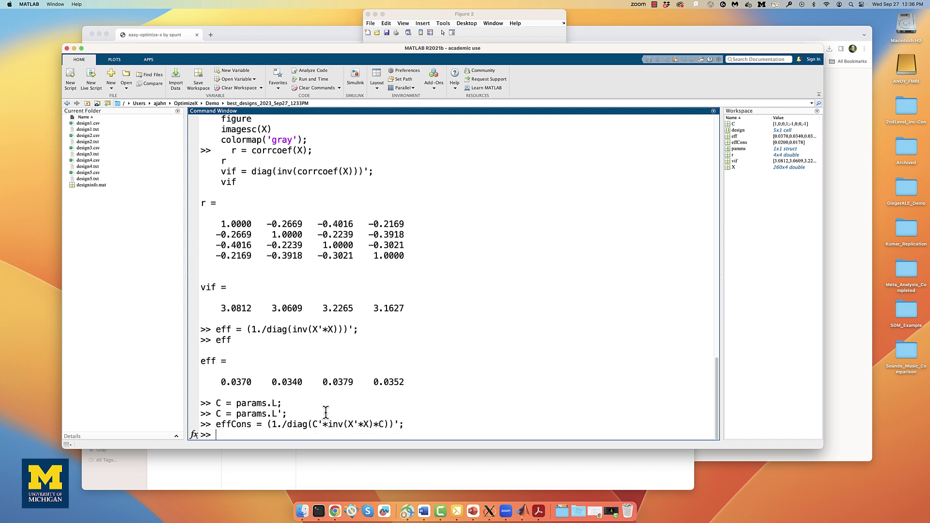
text(effCons)
key(Return)
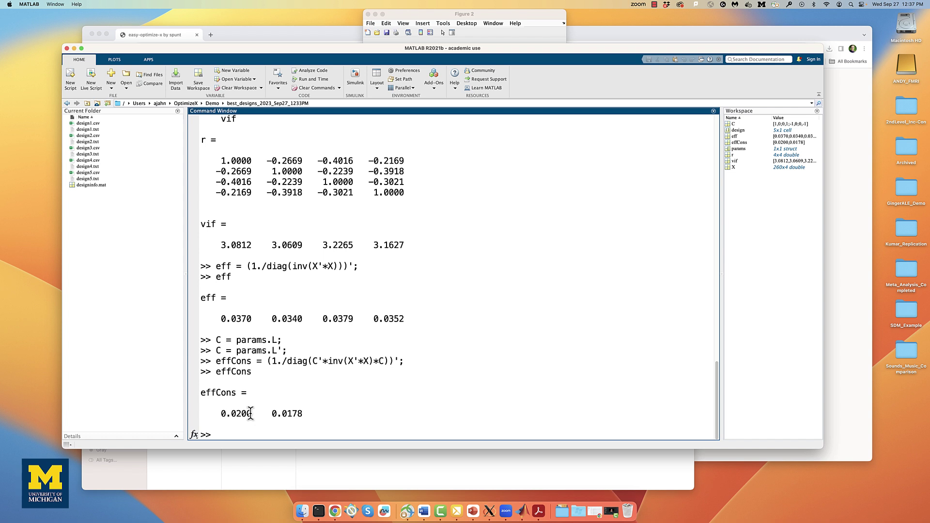
drag(251, 413, 305, 413)
click(323, 411)
List the design files, open design1.csv in the Import Tool, and select the first Condition value
text(ls)
key(Return)
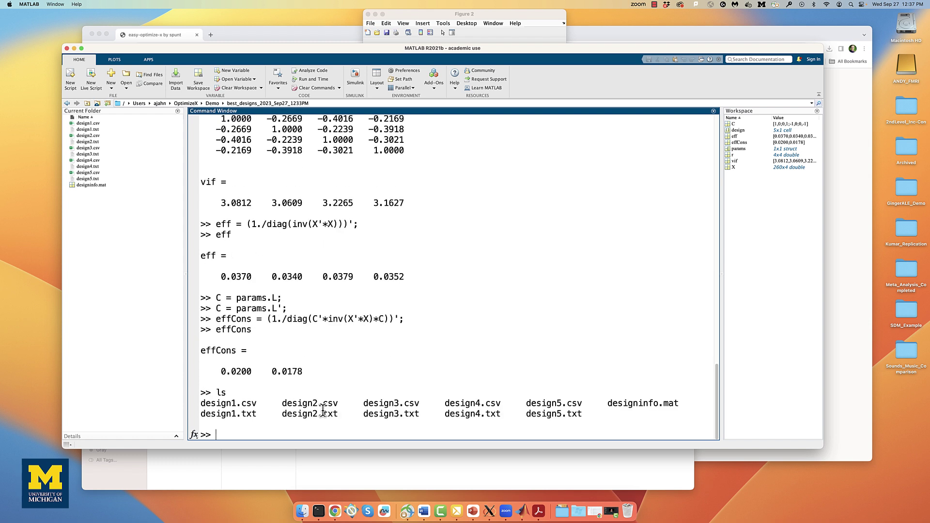
text(open design1.csv)
key(Return)
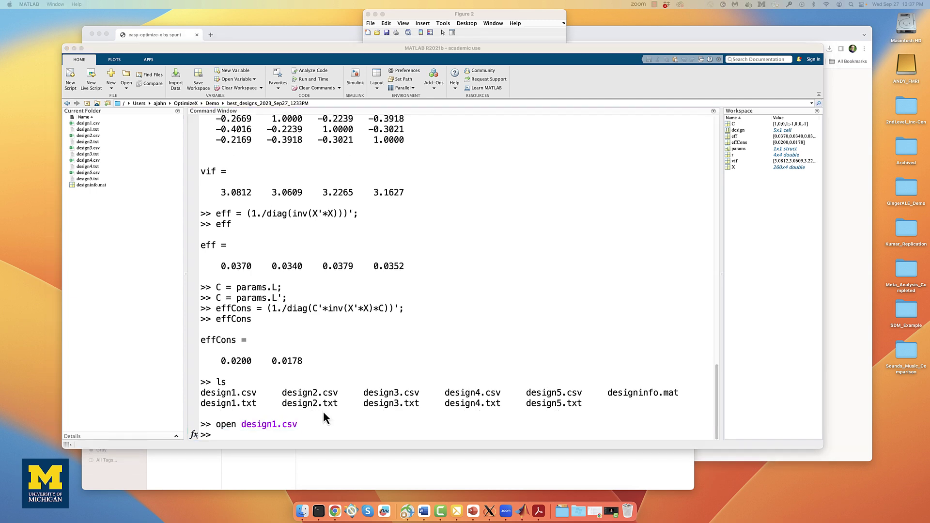
click(224, 197)
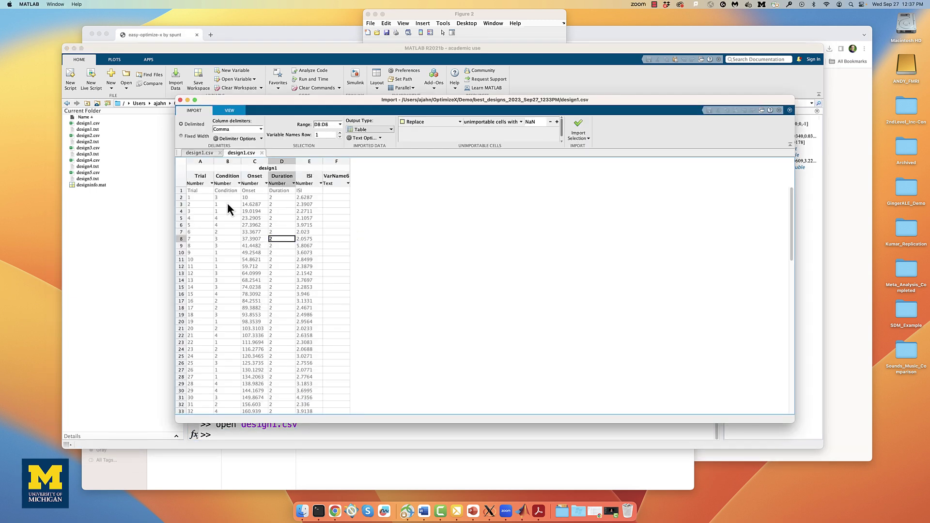